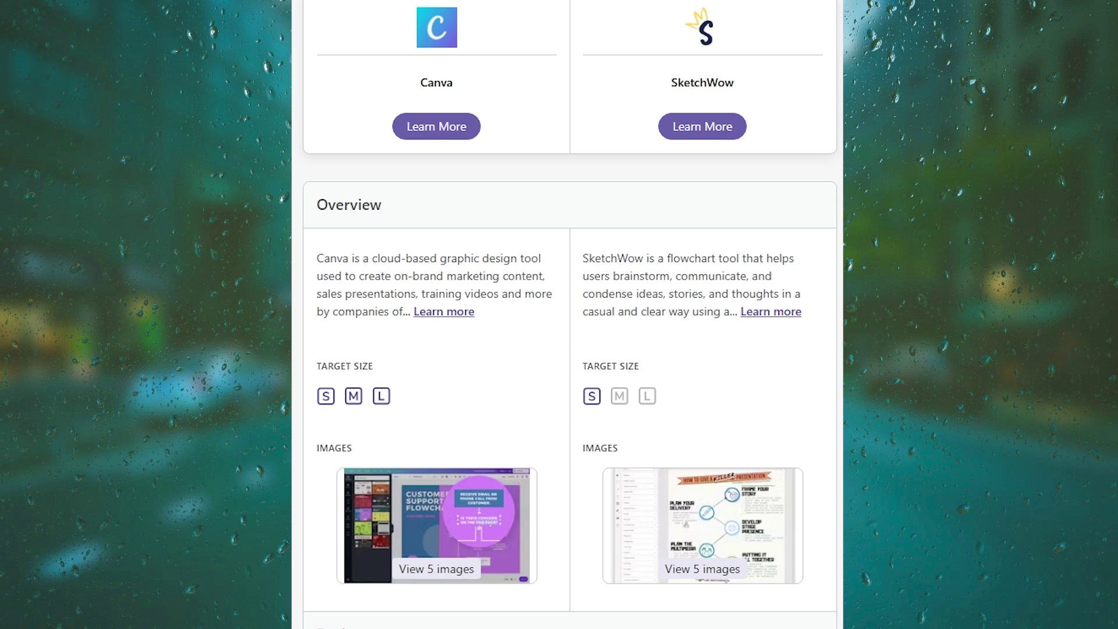
{"action": "scroll", "coordinate": [570, 350], "scroll_direction": "down", "scroll_amount": 5}
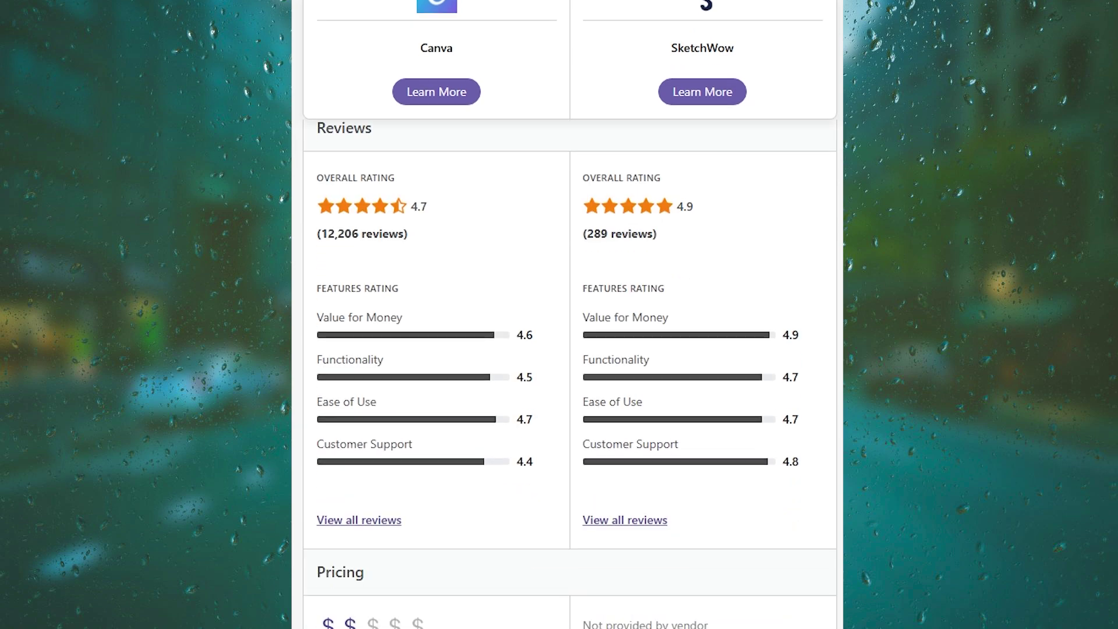
{"action": "scroll", "coordinate": [570, 349], "scroll_direction": "up", "scroll_amount": 1}
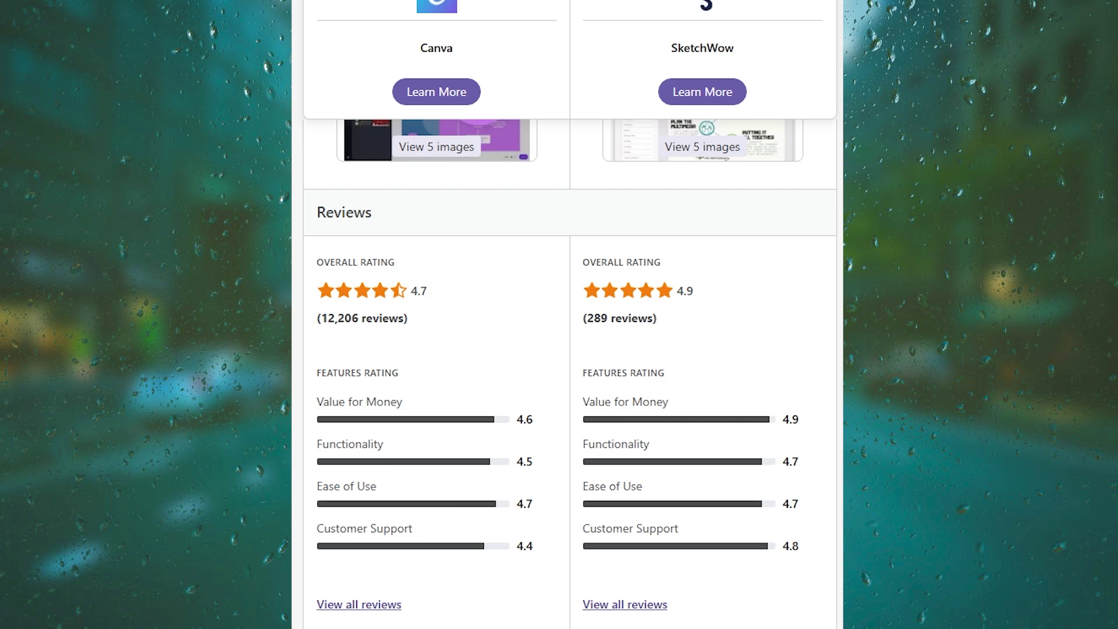
{"action": "scroll", "coordinate": [569, 349], "scroll_direction": "down", "scroll_amount": 2}
{"action": "scroll", "coordinate": [569, 350], "scroll_direction": "down", "scroll_amount": 4}
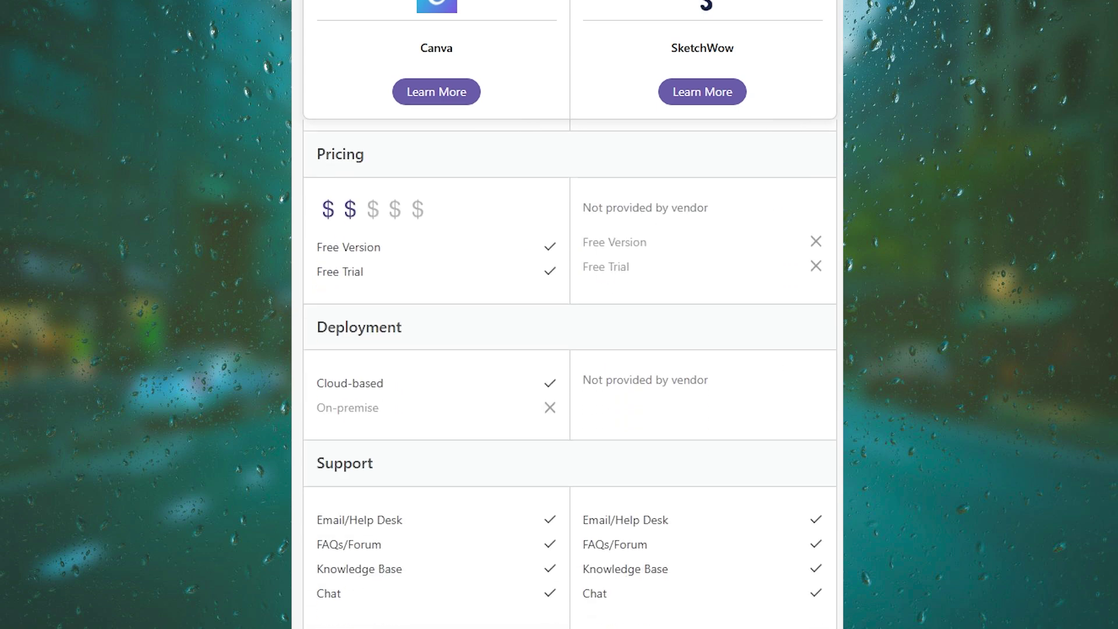